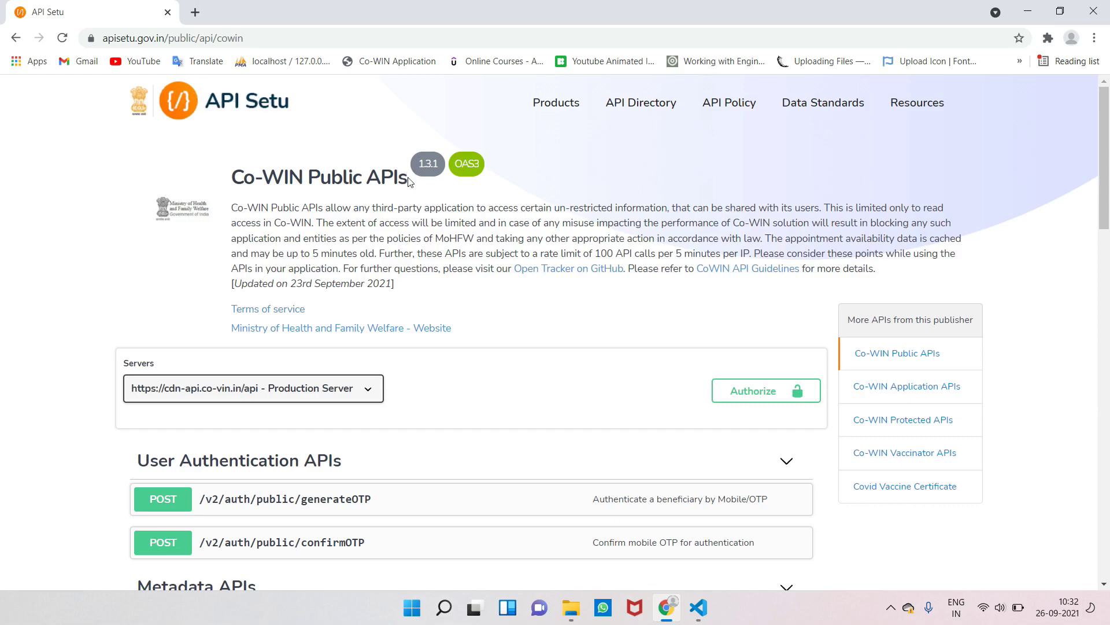
pyautogui.tripleClick(355, 301)
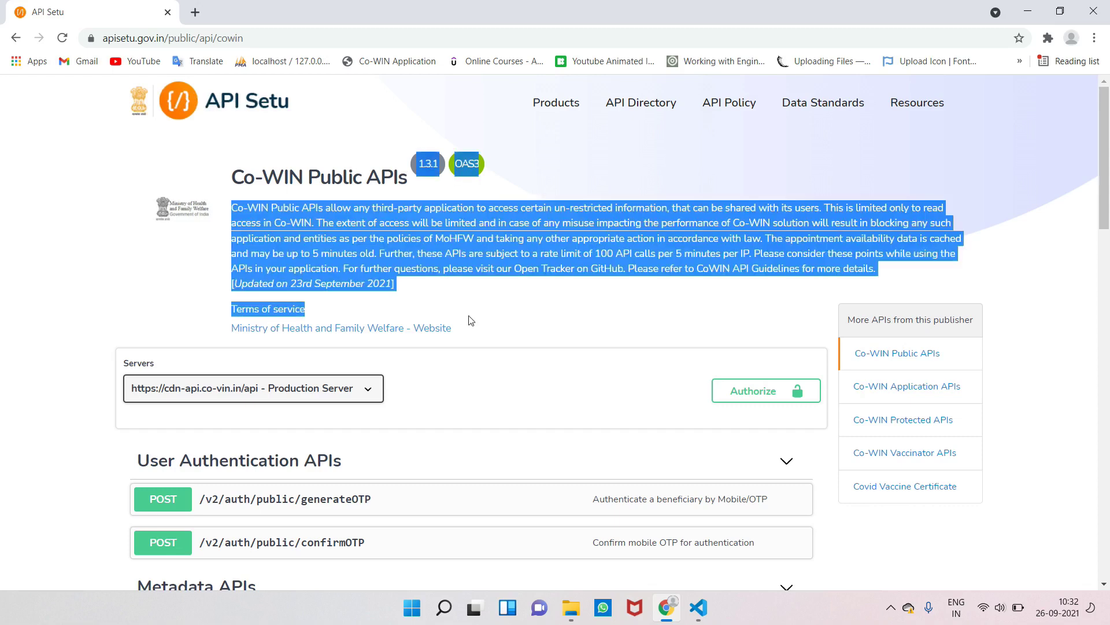
pyautogui.click(403, 269)
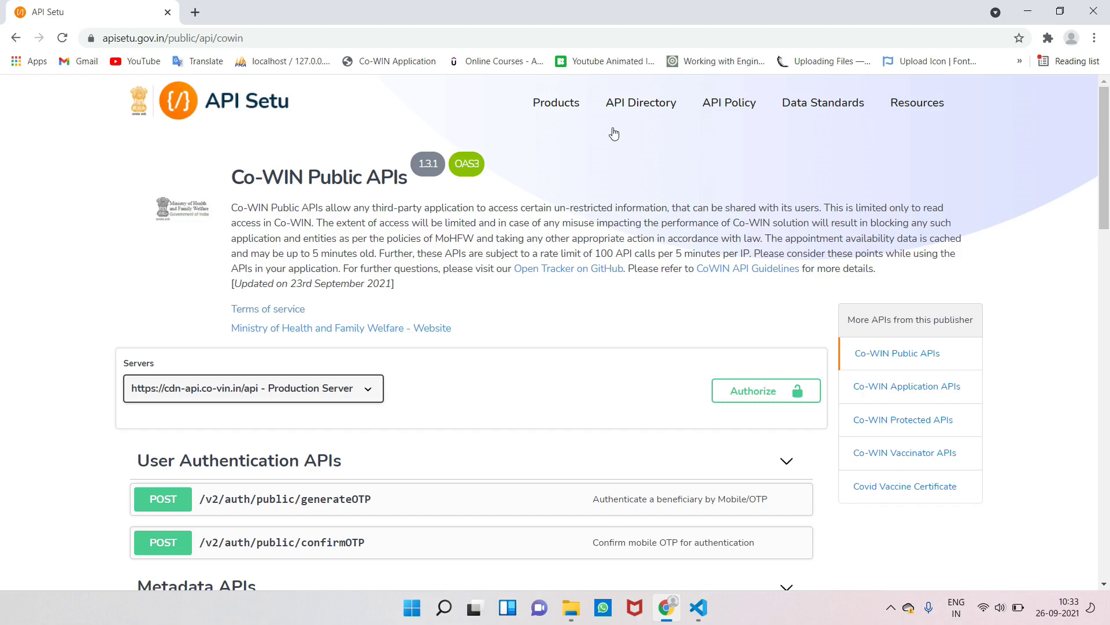
# Step: Search the API directory for "cowin" and open the Co-WIN Application APIs entry
pyautogui.click(643, 109)
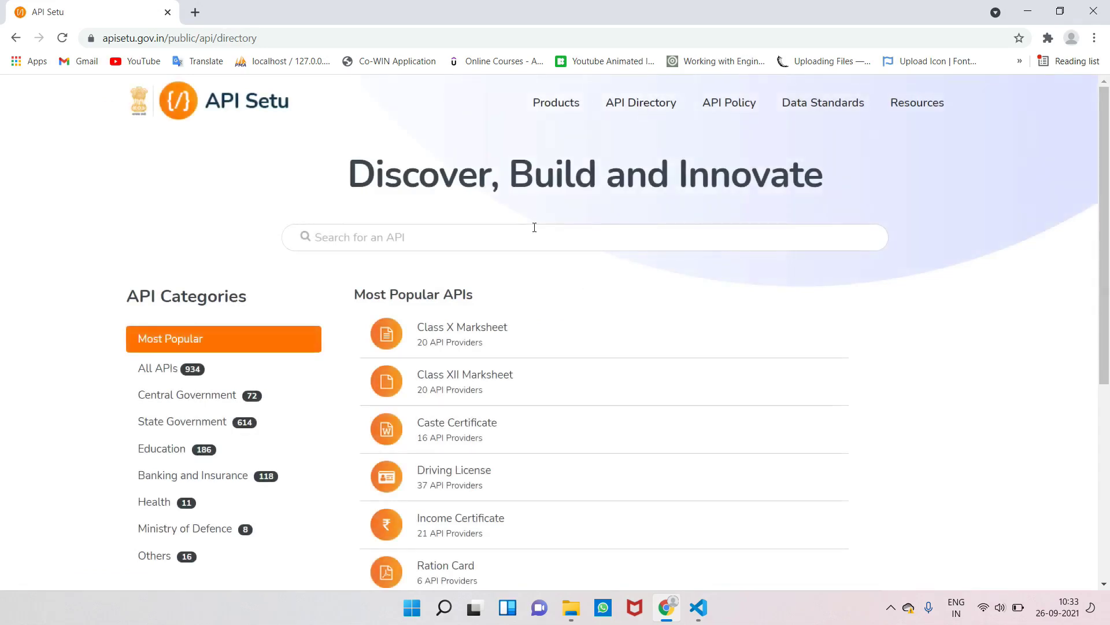
pyautogui.click(531, 236)
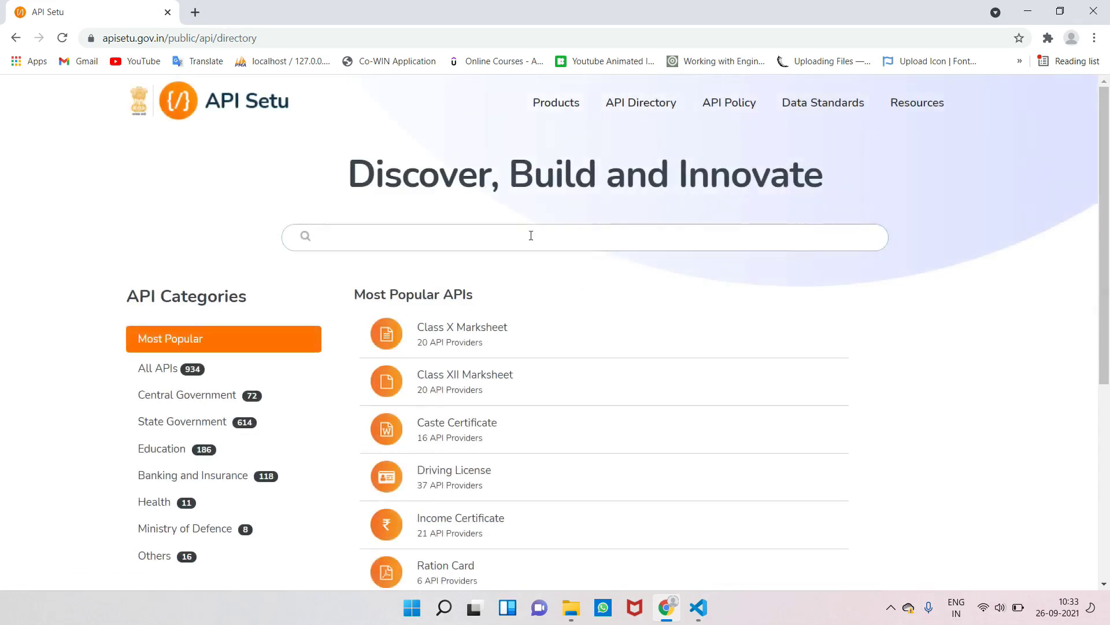
pyautogui.write('cowin')
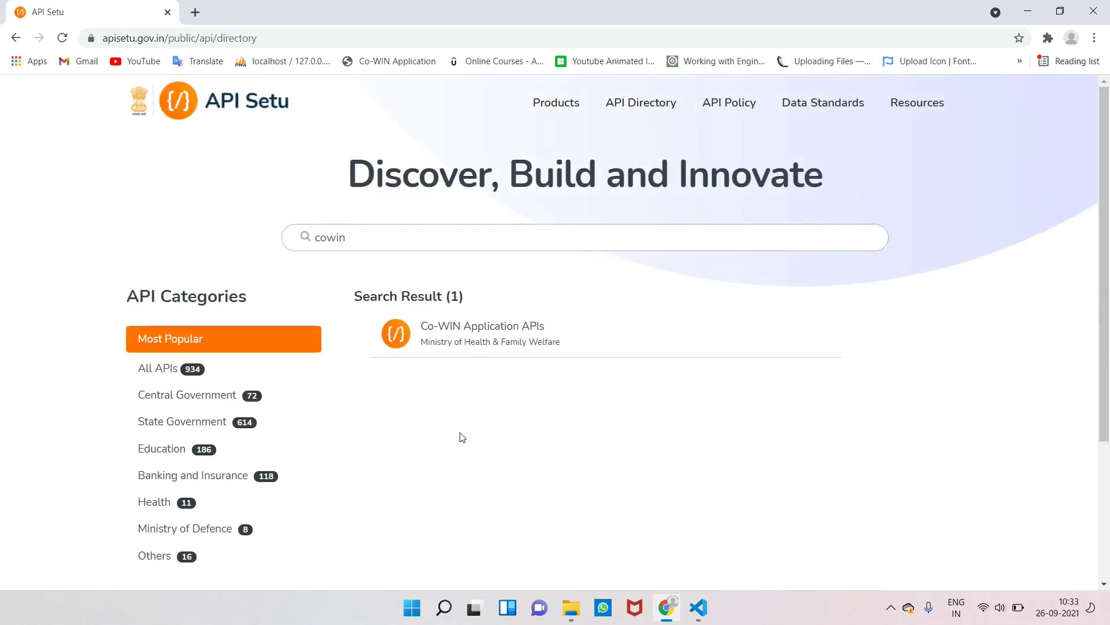
pyautogui.click(475, 334)
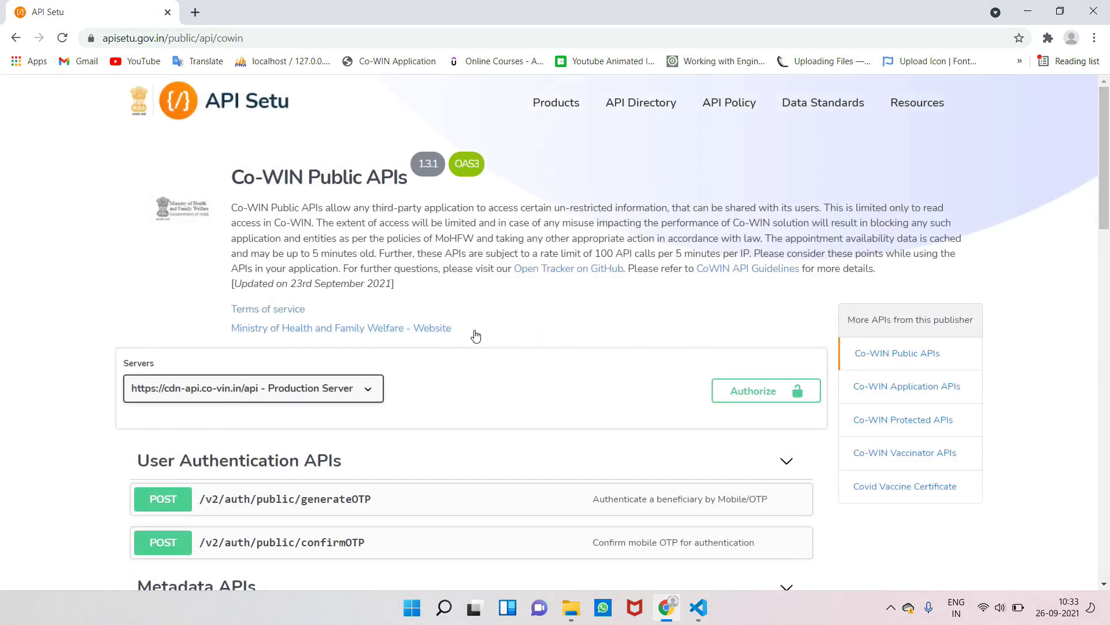
# Step: Open the findByDistrict endpoint in the Appointment Availability APIs section
pyautogui.scroll(-1, 475, 335)
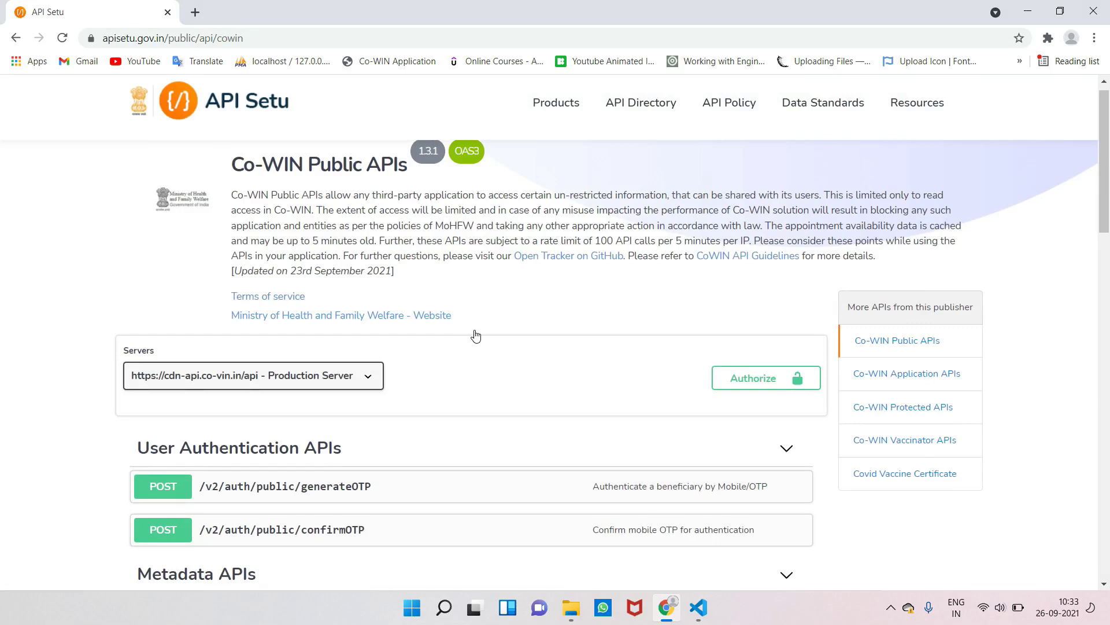
pyautogui.scroll(-1, 475, 335)
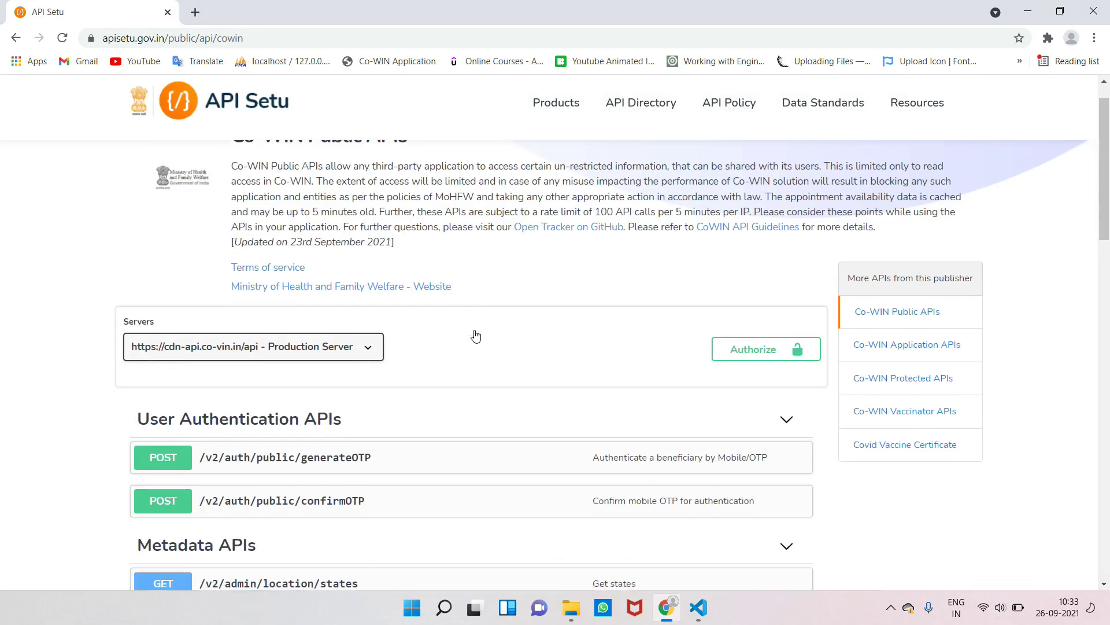
pyautogui.scroll(-5, 476, 335)
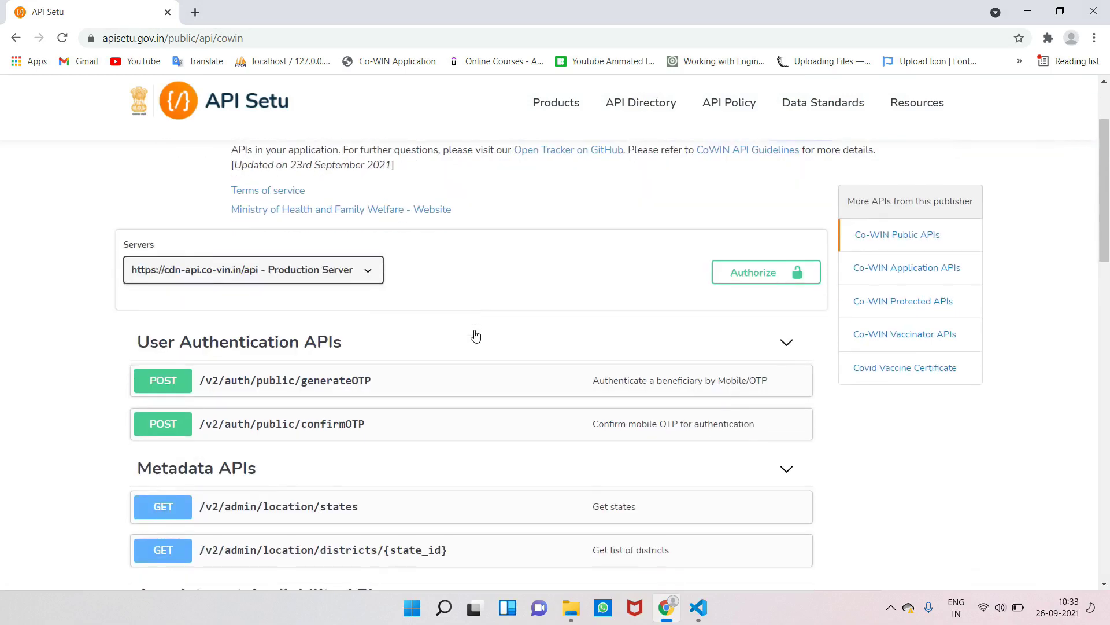
pyautogui.scroll(-2, 476, 335)
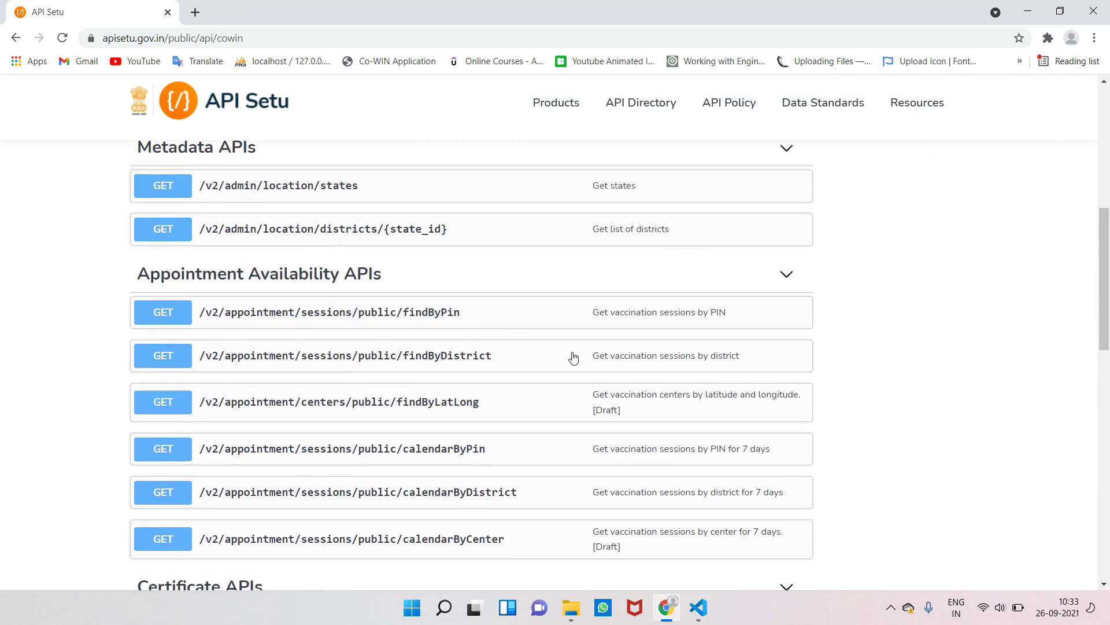
pyautogui.click(462, 362)
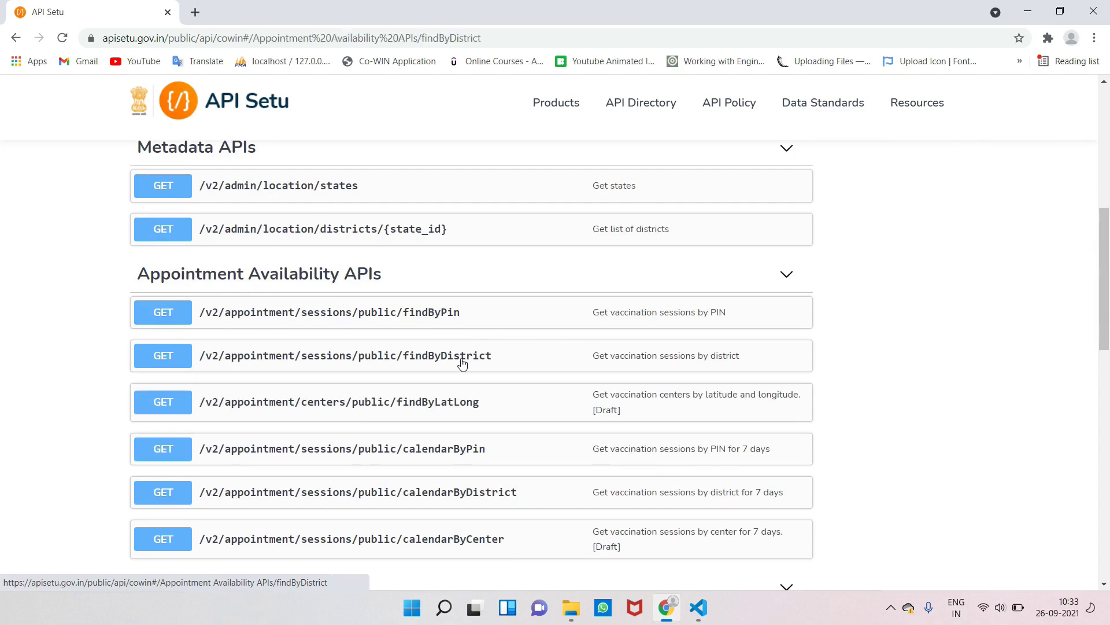
# Step: Examine the findByDistrict endpoint's parameters, its example JSON session response and its error response codes
pyautogui.scroll(-1, 462, 363)
pyautogui.scroll(-3, 462, 363)
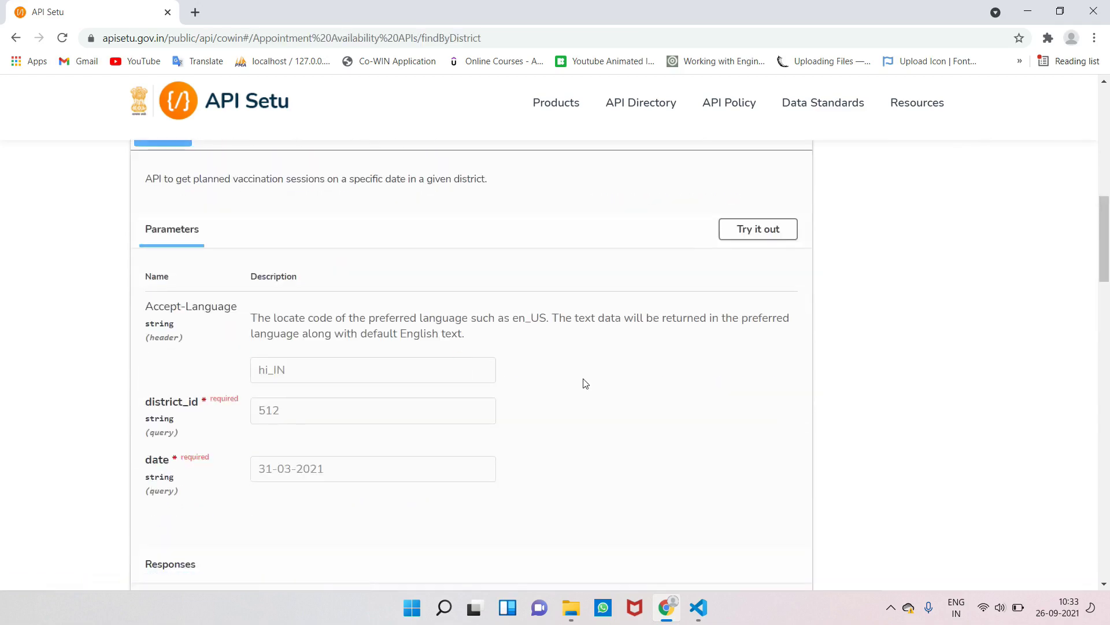
pyautogui.scroll(-2, 586, 383)
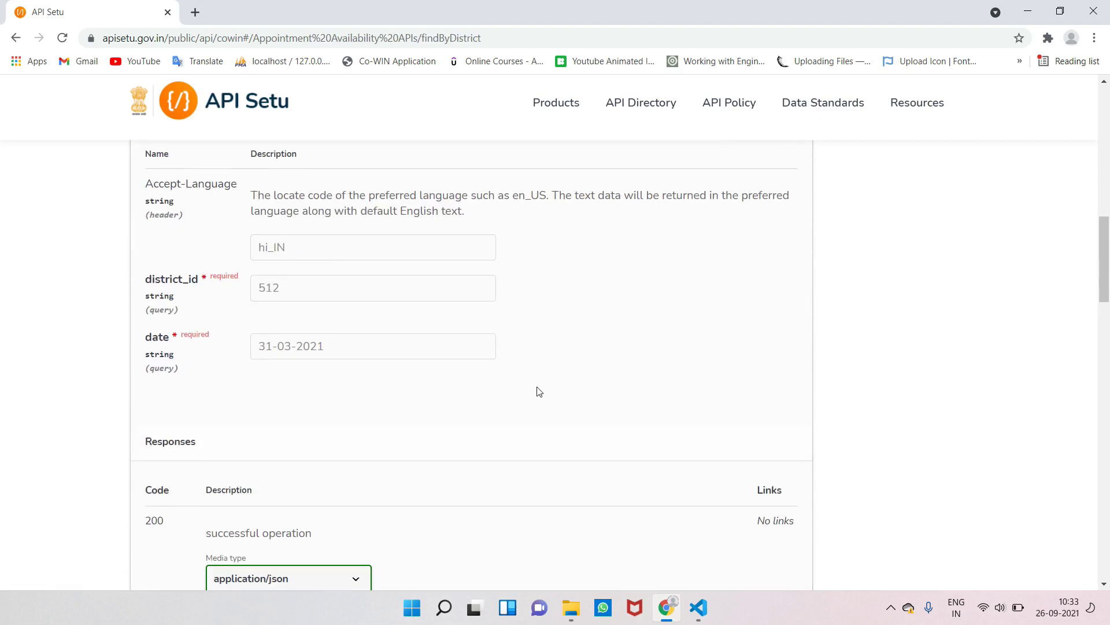
pyautogui.scroll(-2, 524, 394)
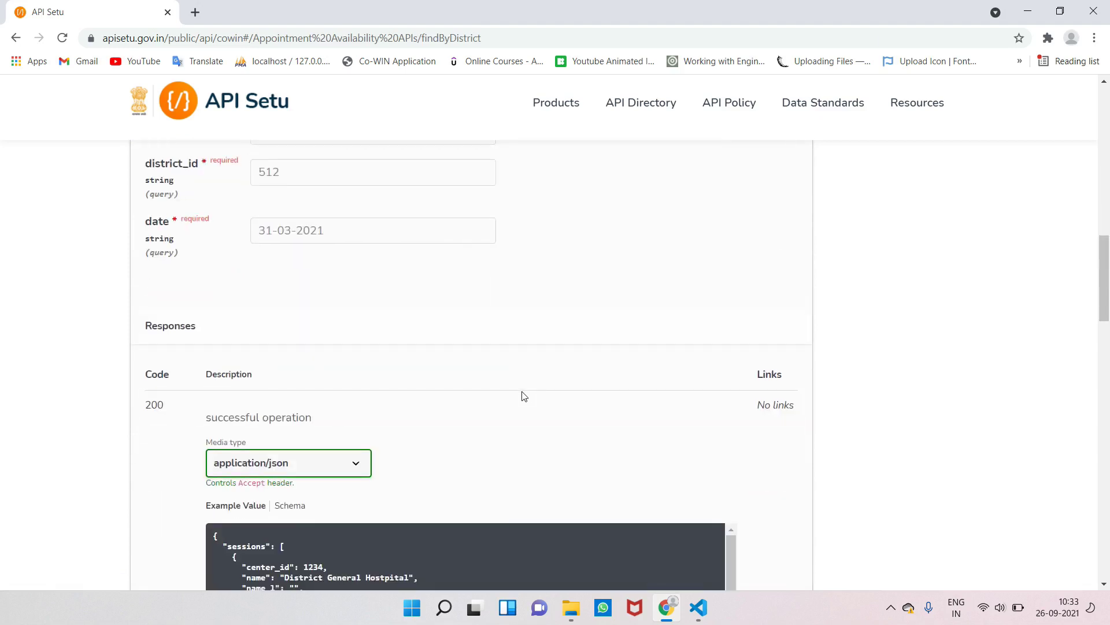
pyautogui.scroll(-4, 524, 395)
pyautogui.scroll(4, 524, 396)
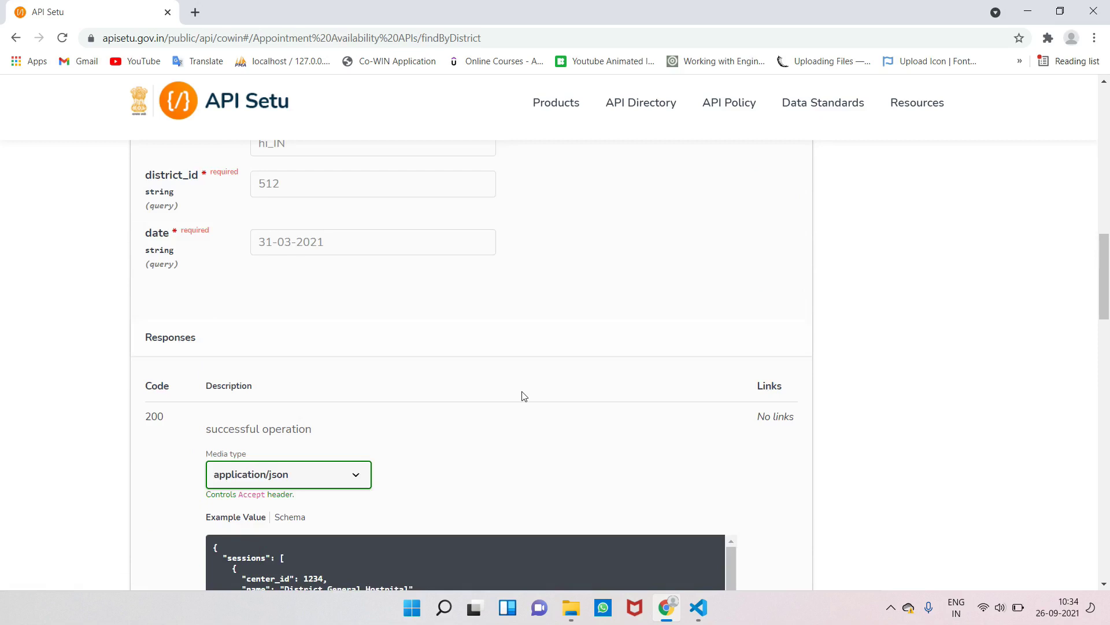
pyautogui.scroll(-5, 522, 396)
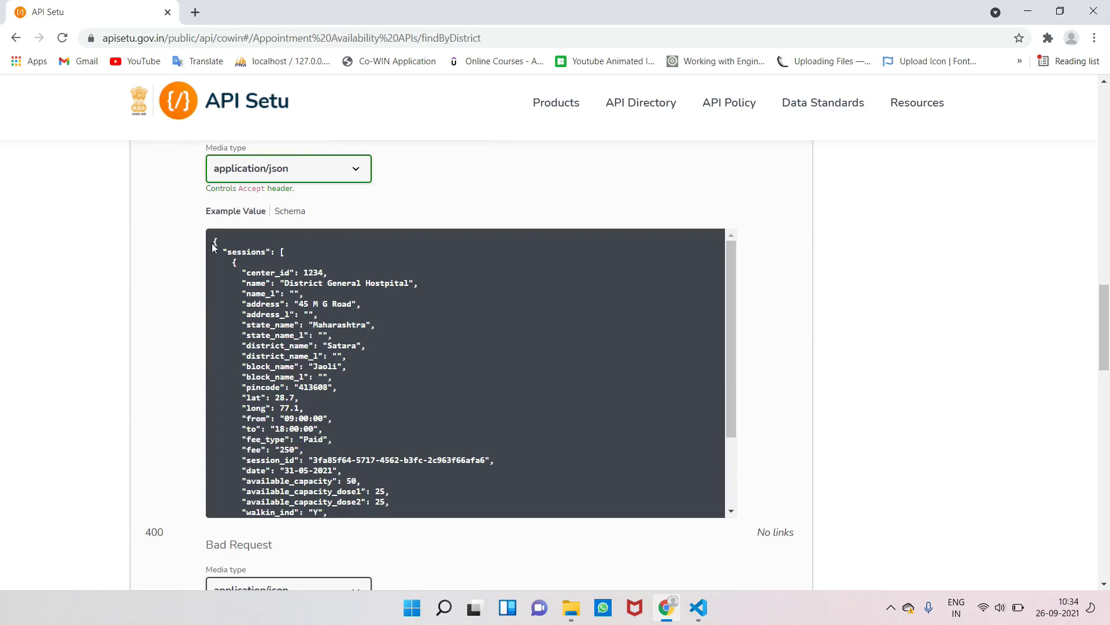
pyautogui.moveTo(213, 248); pyautogui.dragTo(368, 346)
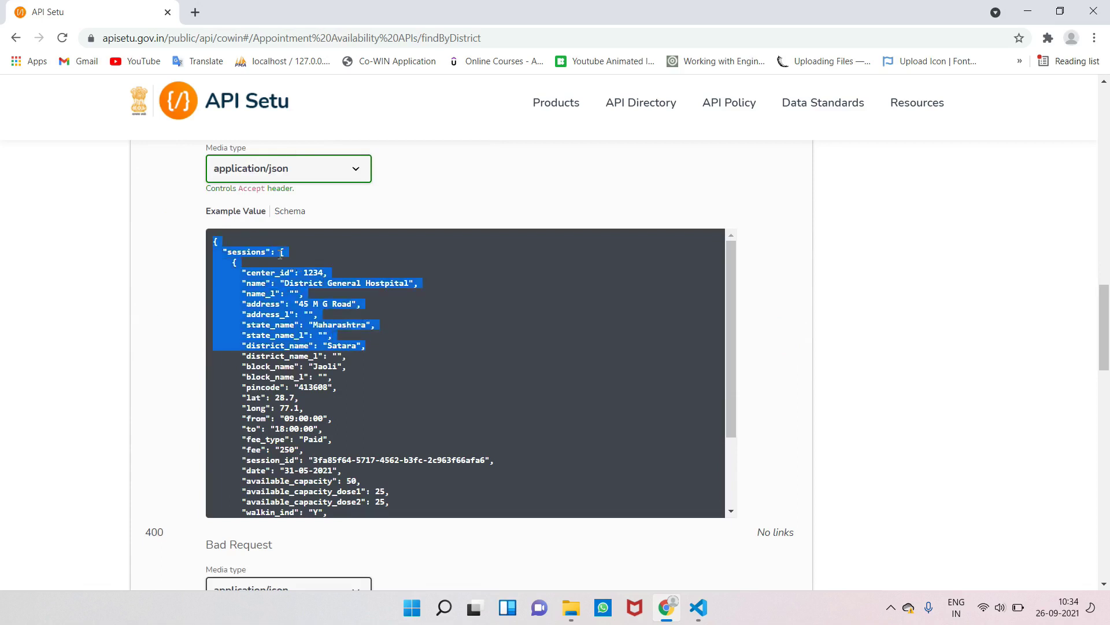
pyautogui.click(392, 316)
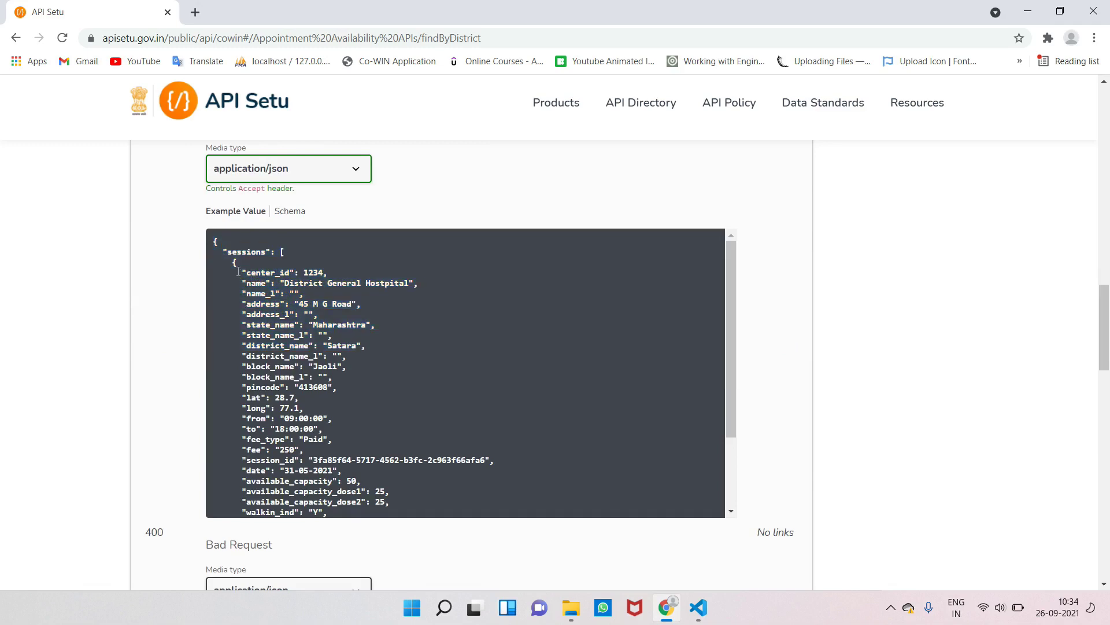
pyautogui.moveTo(239, 271); pyautogui.dragTo(440, 376)
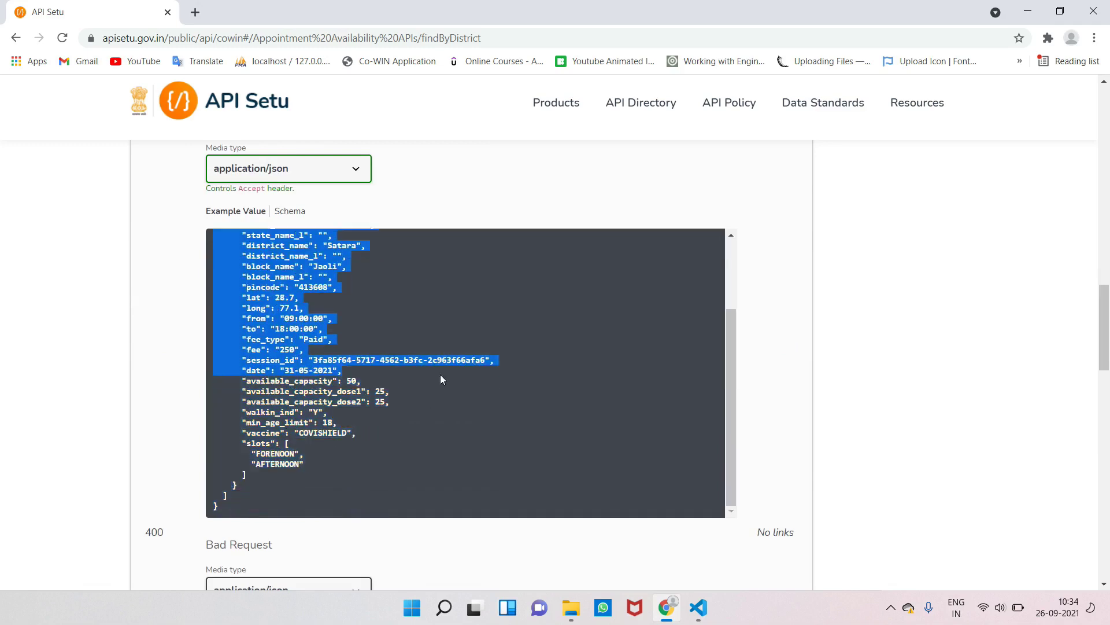
pyautogui.scroll(2, 440, 379)
pyautogui.click(456, 207)
pyautogui.scroll(-3, 456, 207)
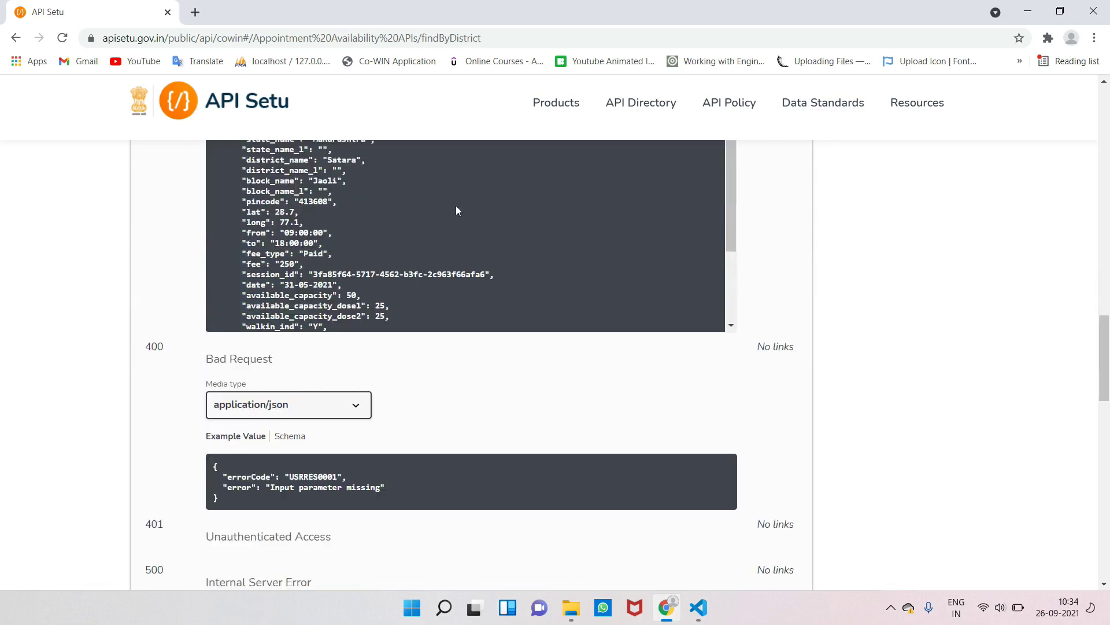
pyautogui.scroll(-3, 455, 206)
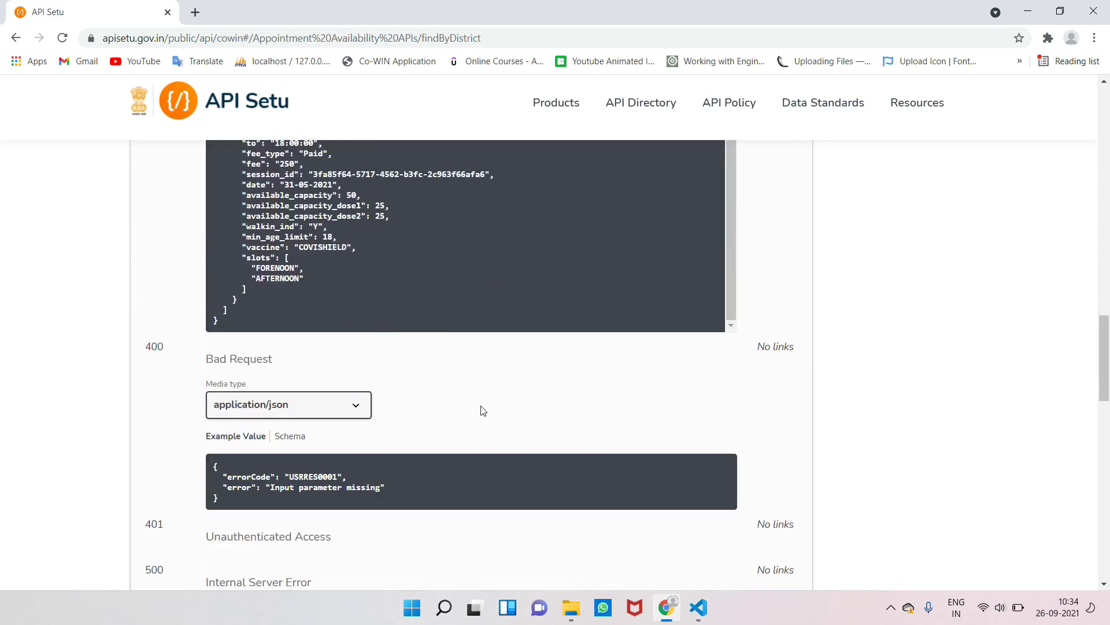
pyautogui.scroll(-4, 483, 408)
pyautogui.scroll(6, 481, 408)
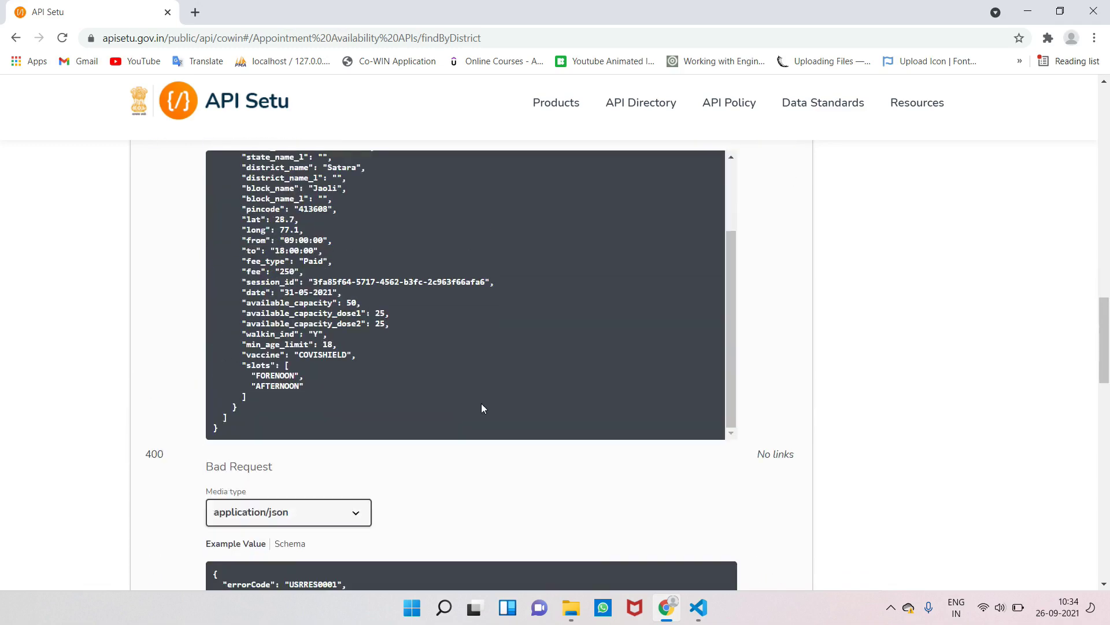
# Step: Try out the findByDistrict endpoint by executing the request with its preset district_id 512 and date 31-03-2021
pyautogui.scroll(6, 481, 408)
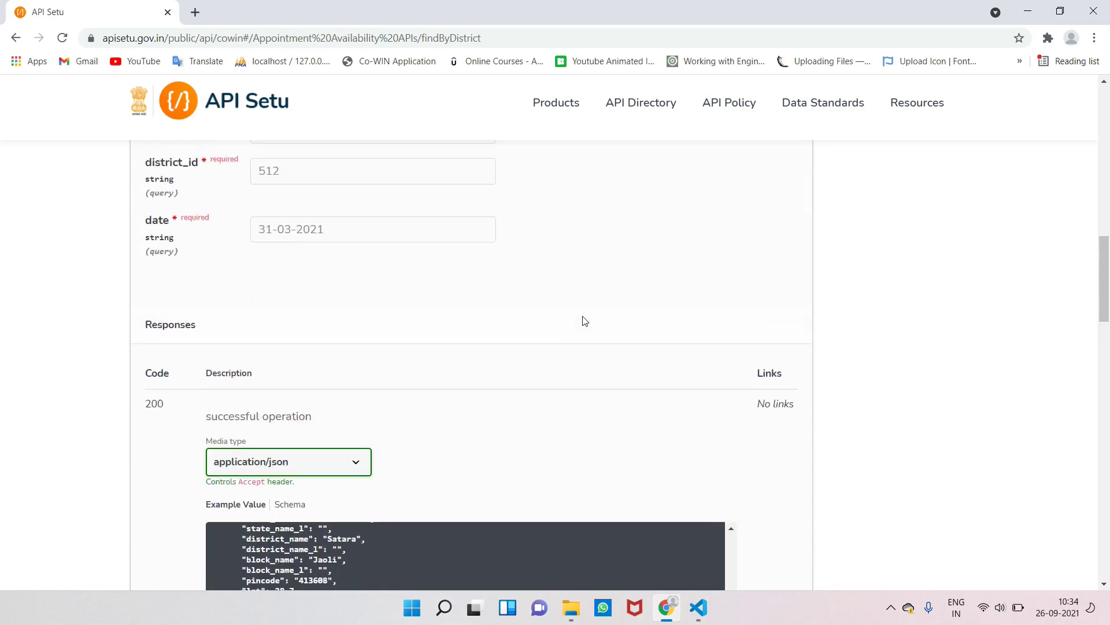
pyautogui.scroll(5, 584, 321)
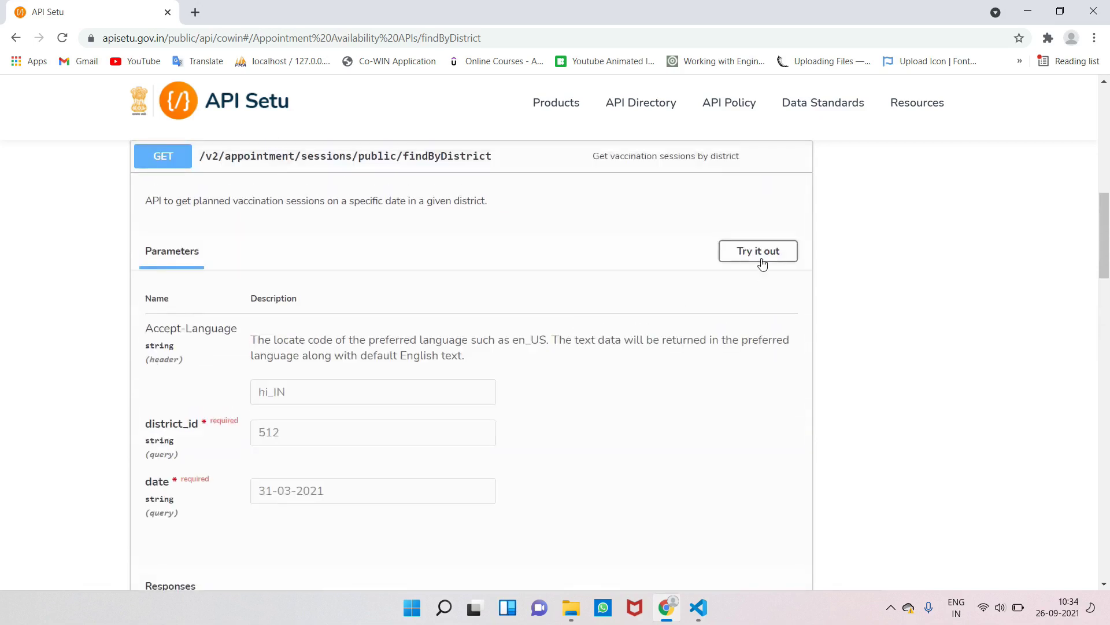
pyautogui.click(762, 263)
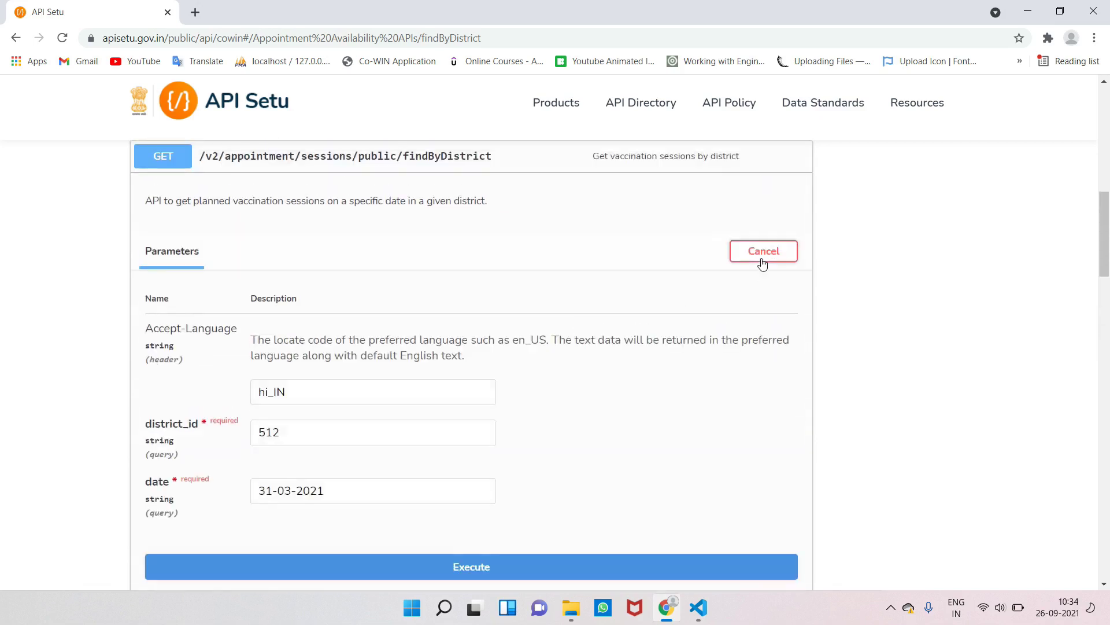
pyautogui.scroll(-4, 663, 439)
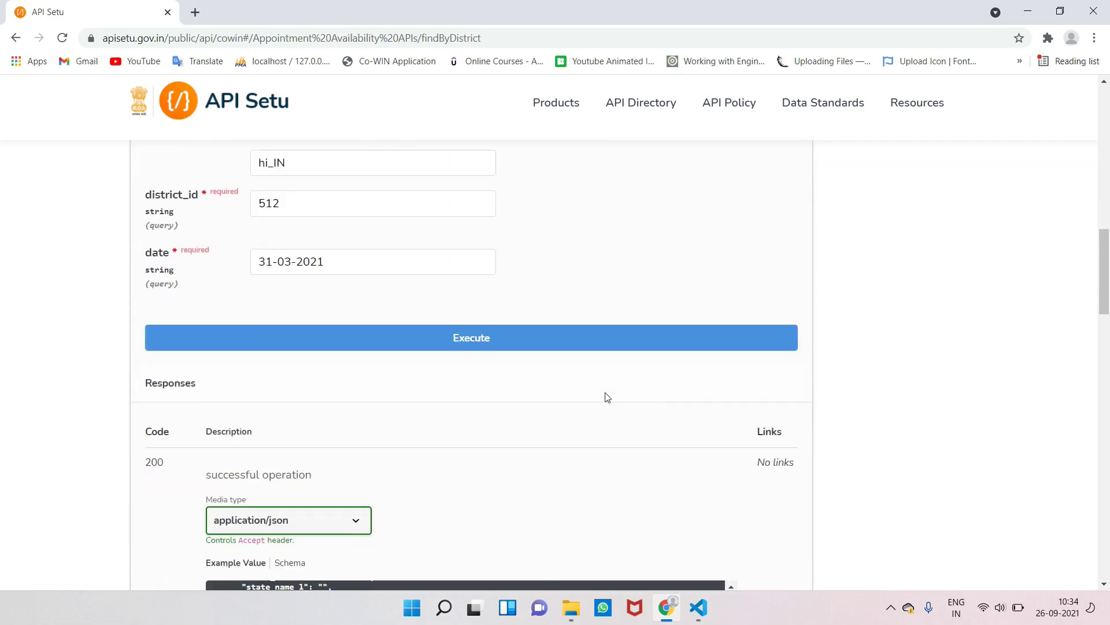
pyautogui.click(583, 350)
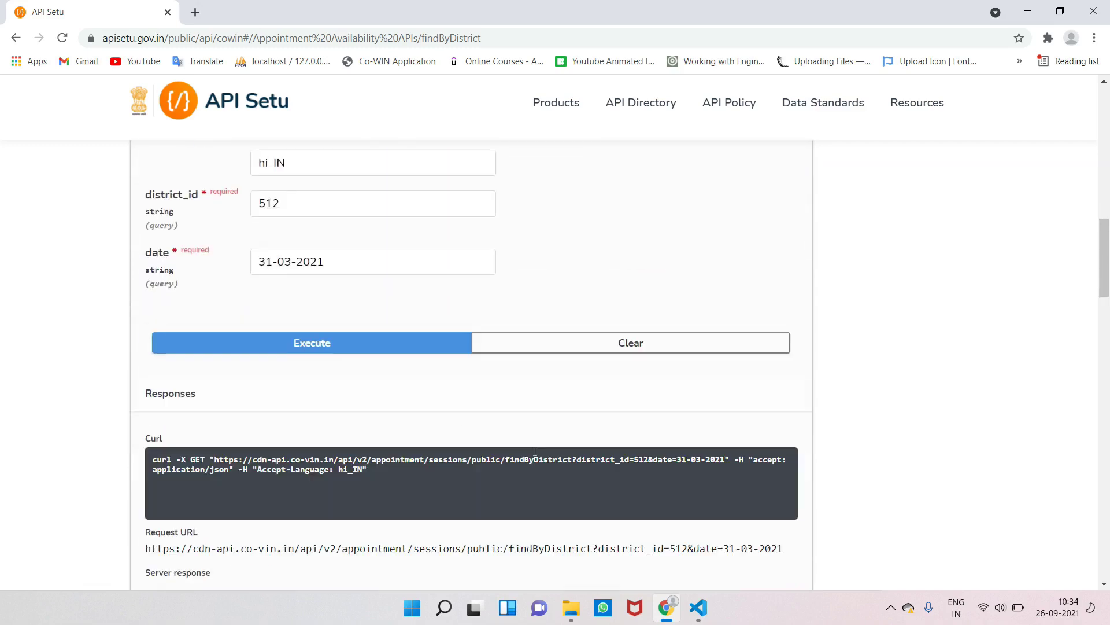
# Step: Copy the generated findByDistrict request URL and paste it into the address bar of a new browser tab
pyautogui.scroll(-3, 535, 450)
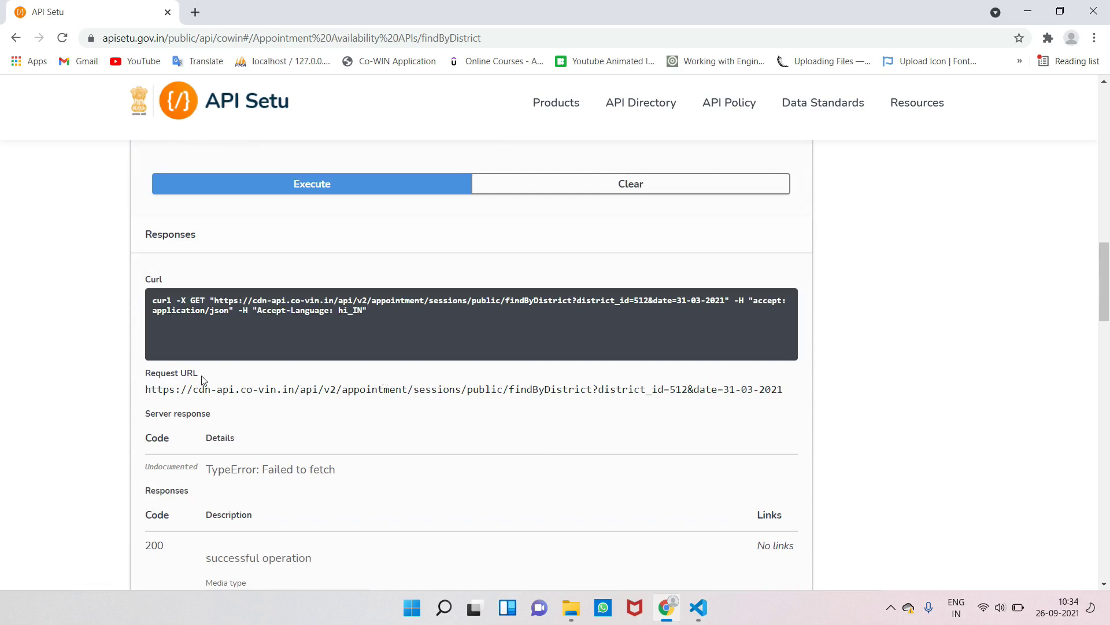
pyautogui.moveTo(204, 378); pyautogui.dragTo(146, 371)
pyautogui.doubleClick(146, 391)
pyautogui.tripleClick(146, 391)
pyautogui.hotkey('ctrl', 'c')
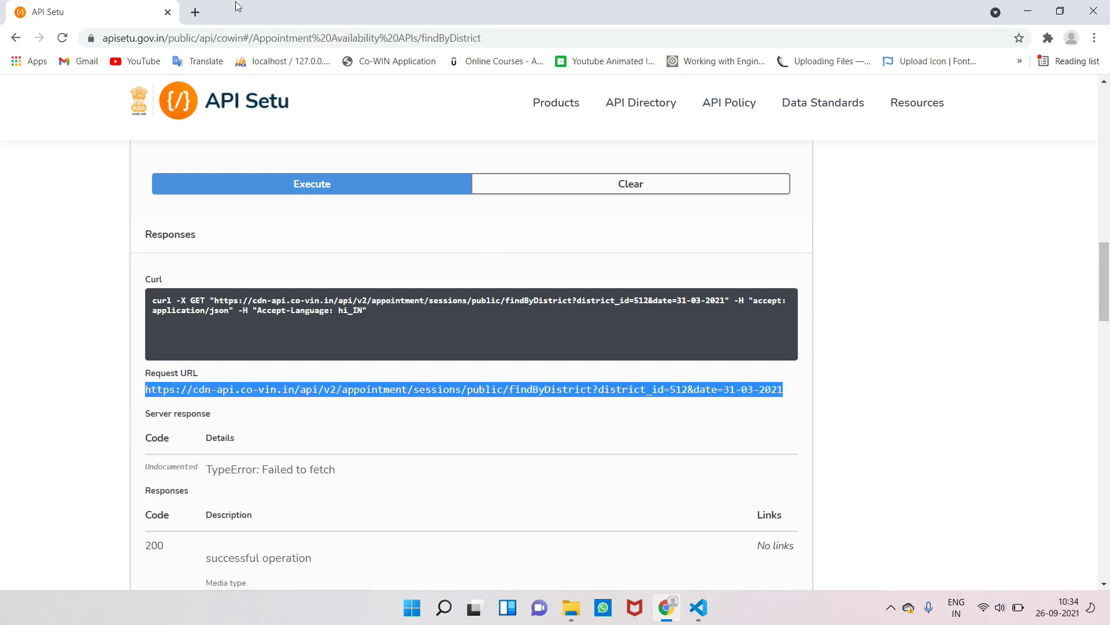
pyautogui.click(200, 13)
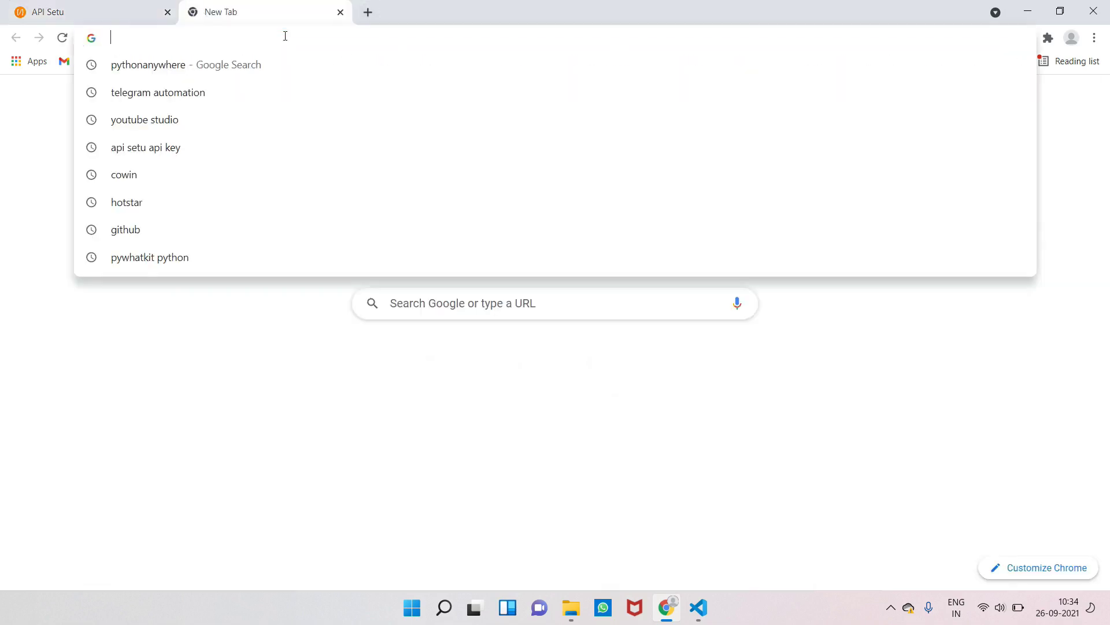
pyautogui.hotkey('ctrl', 'v')
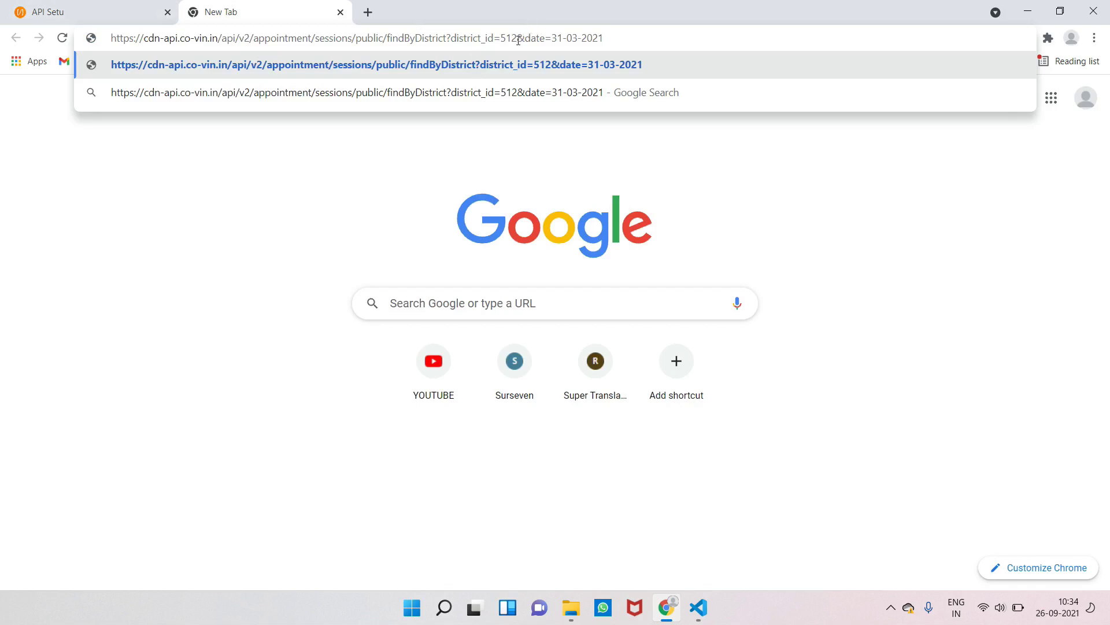
# Step: Set the district_id parameter in the pasted request URL to 457
pyautogui.moveTo(606, 40); pyautogui.dragTo(452, 38)
pyautogui.click(621, 37)
pyautogui.moveTo(517, 39); pyautogui.dragTo(502, 42)
pyautogui.press('BackSpace')
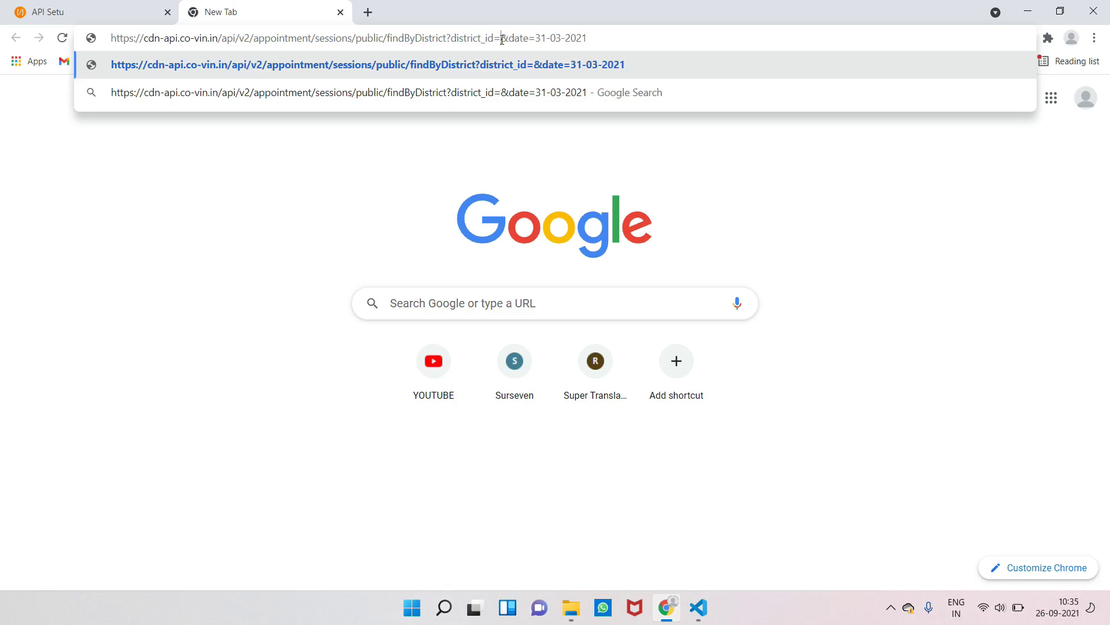
pyautogui.write('457')
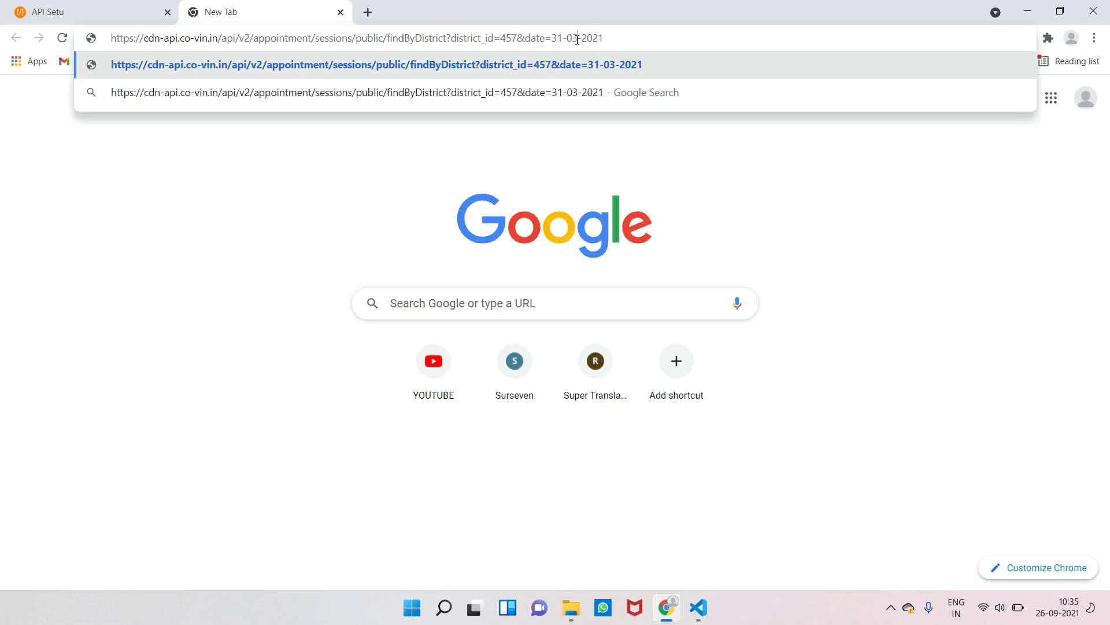
# Step: Set the URL's date parameter to 26-09-2021 and load the request
pyautogui.moveTo(577, 40); pyautogui.dragTo(573, 39)
pyautogui.write('9')
pyautogui.moveTo(563, 39); pyautogui.dragTo(553, 41)
pyautogui.write('26')
pyautogui.click(617, 38)
pyautogui.moveTo(617, 38); pyautogui.dragTo(110, 38)
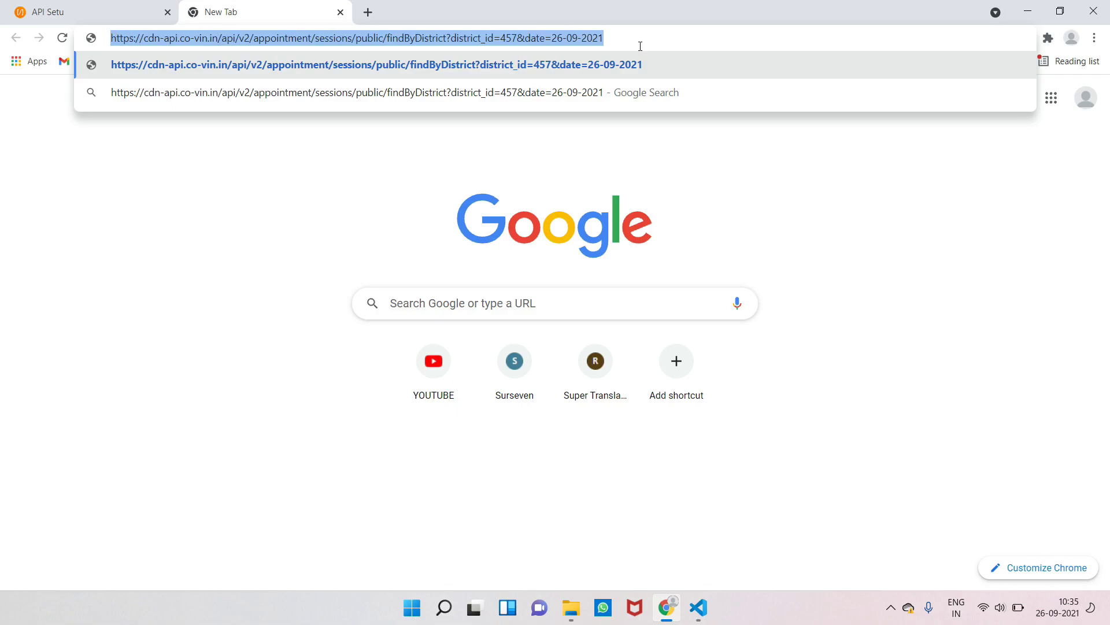
pyautogui.press('Return')
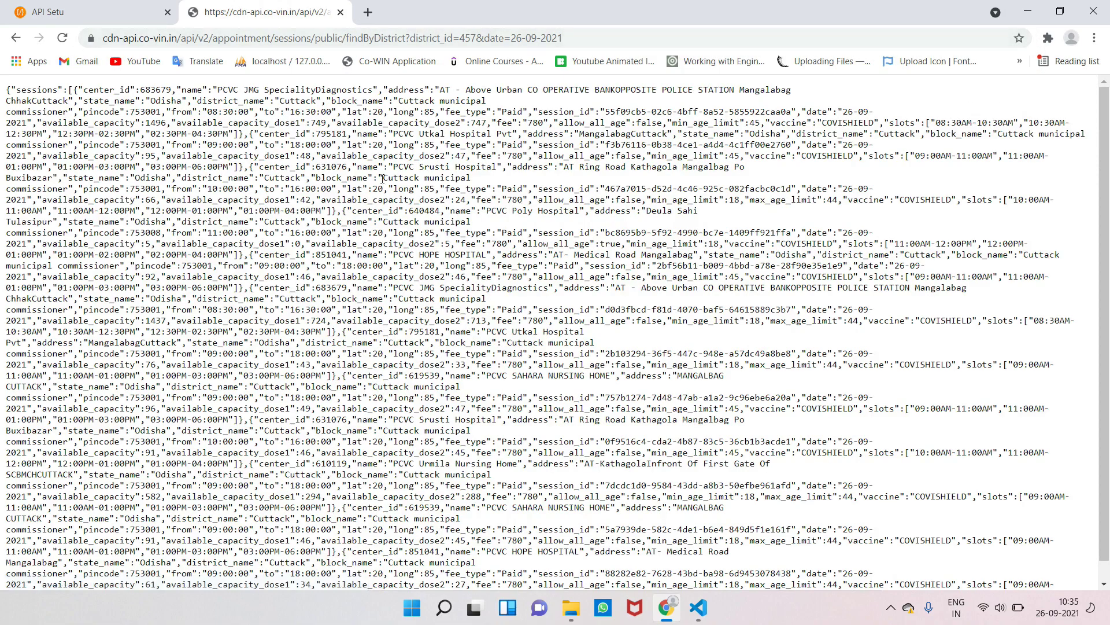
# Step: Examine the returned JSON sessions, checking the first center's state, district, block name, pincode and fee_type fields
pyautogui.moveTo(7, 89); pyautogui.dragTo(475, 507)
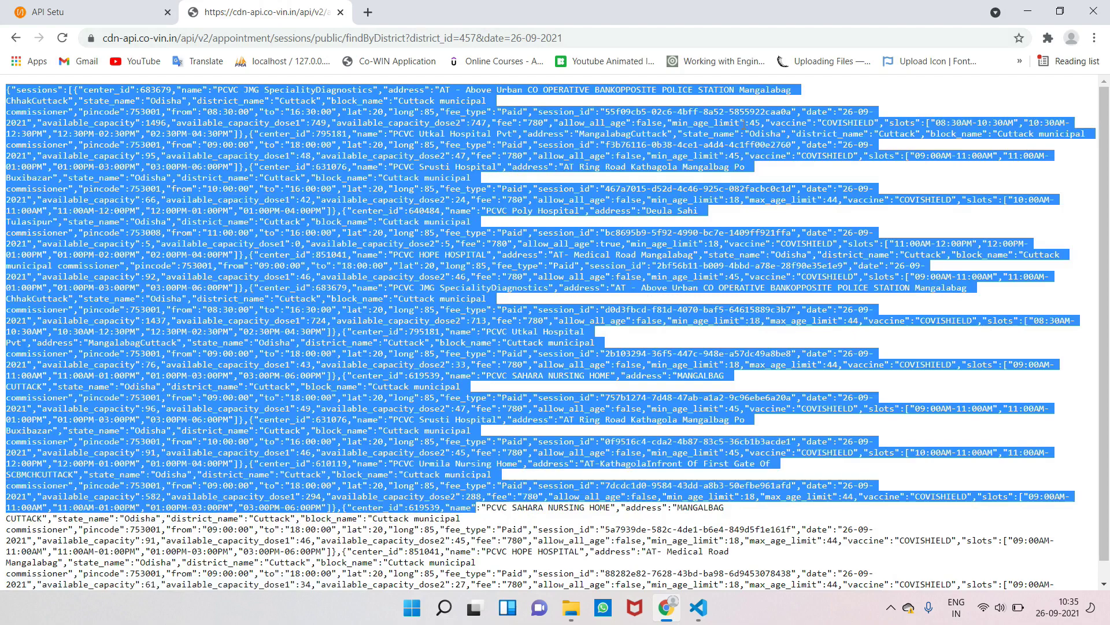
pyautogui.click(655, 128)
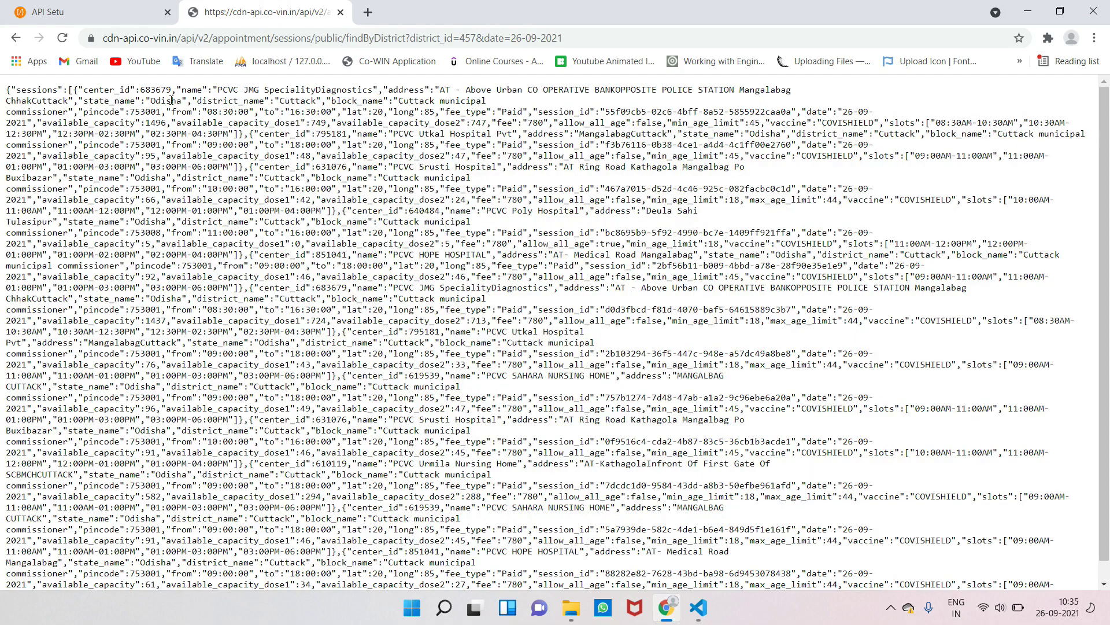
pyautogui.moveTo(84, 101); pyautogui.dragTo(476, 102)
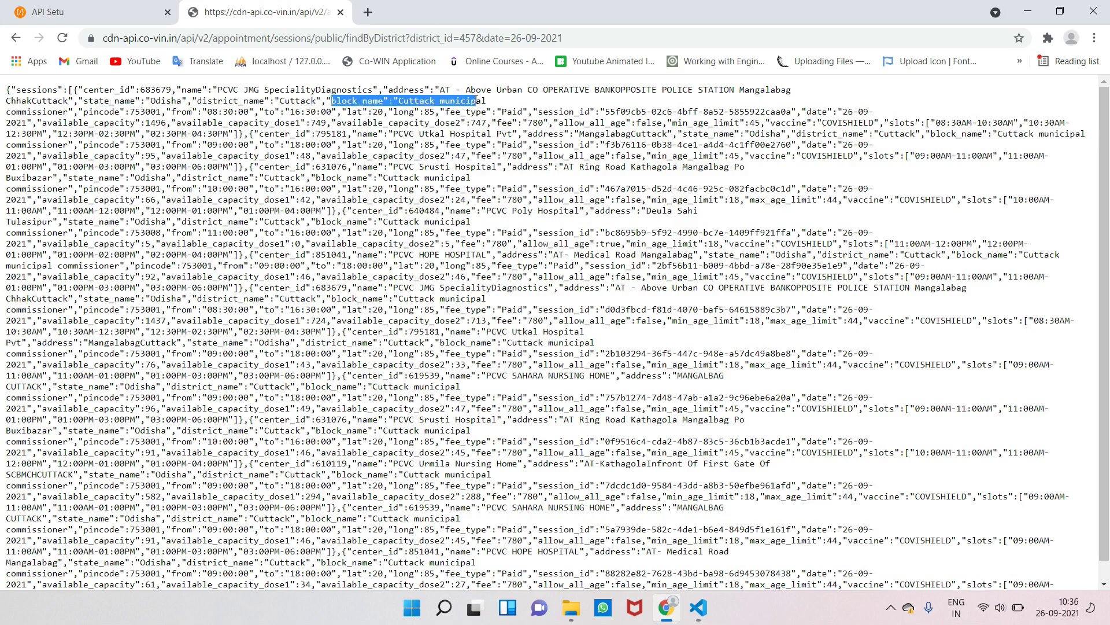
pyautogui.moveTo(85, 113); pyautogui.dragTo(122, 113)
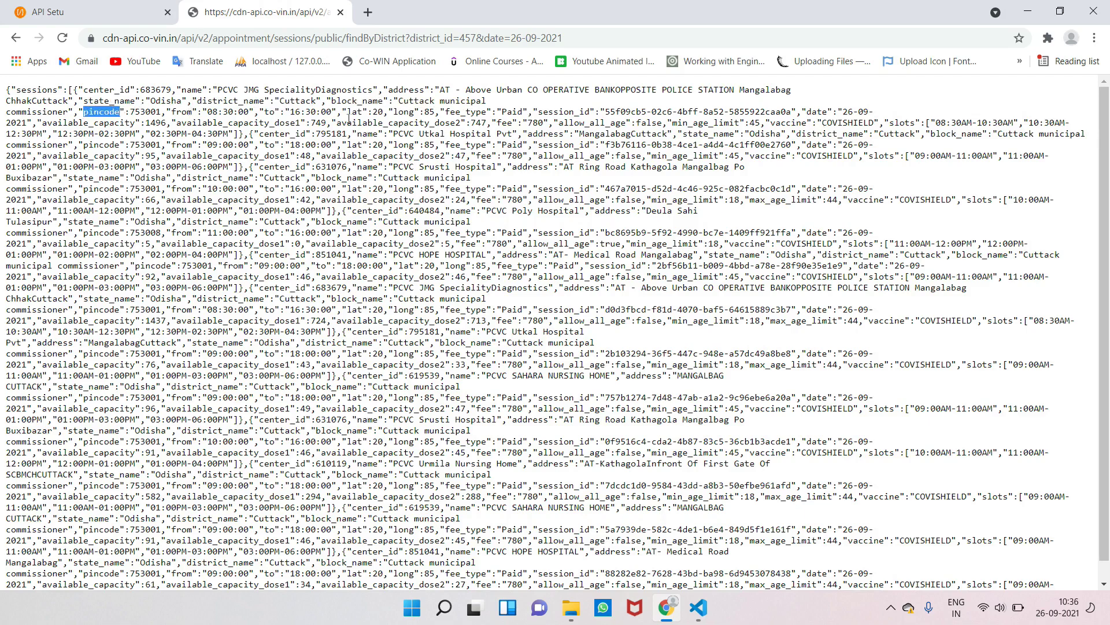
pyautogui.moveTo(446, 111); pyautogui.dragTo(493, 112)
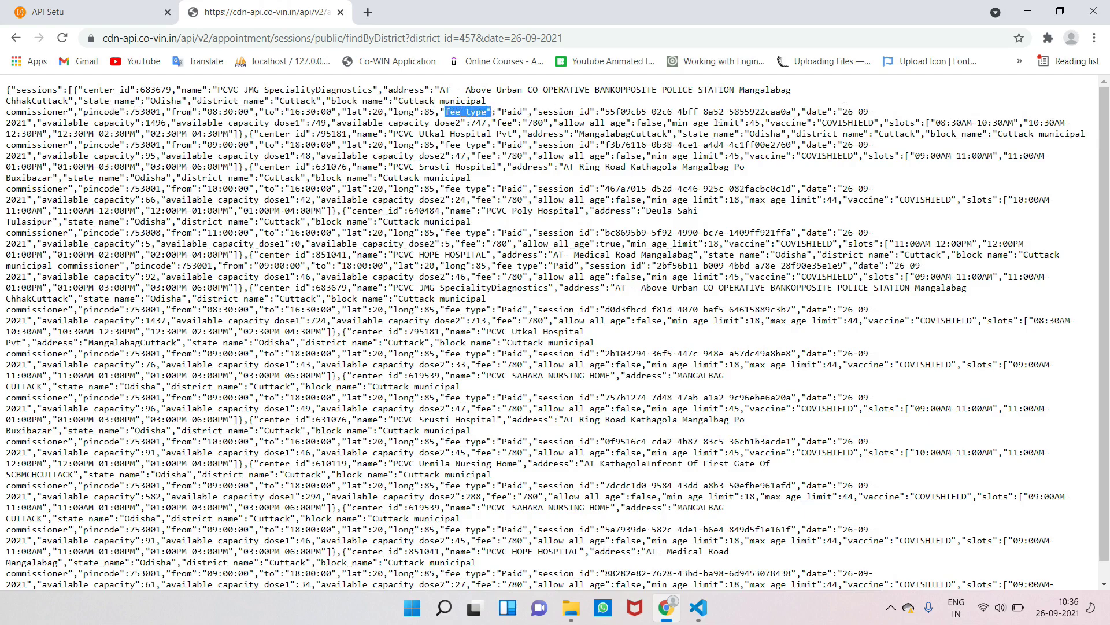